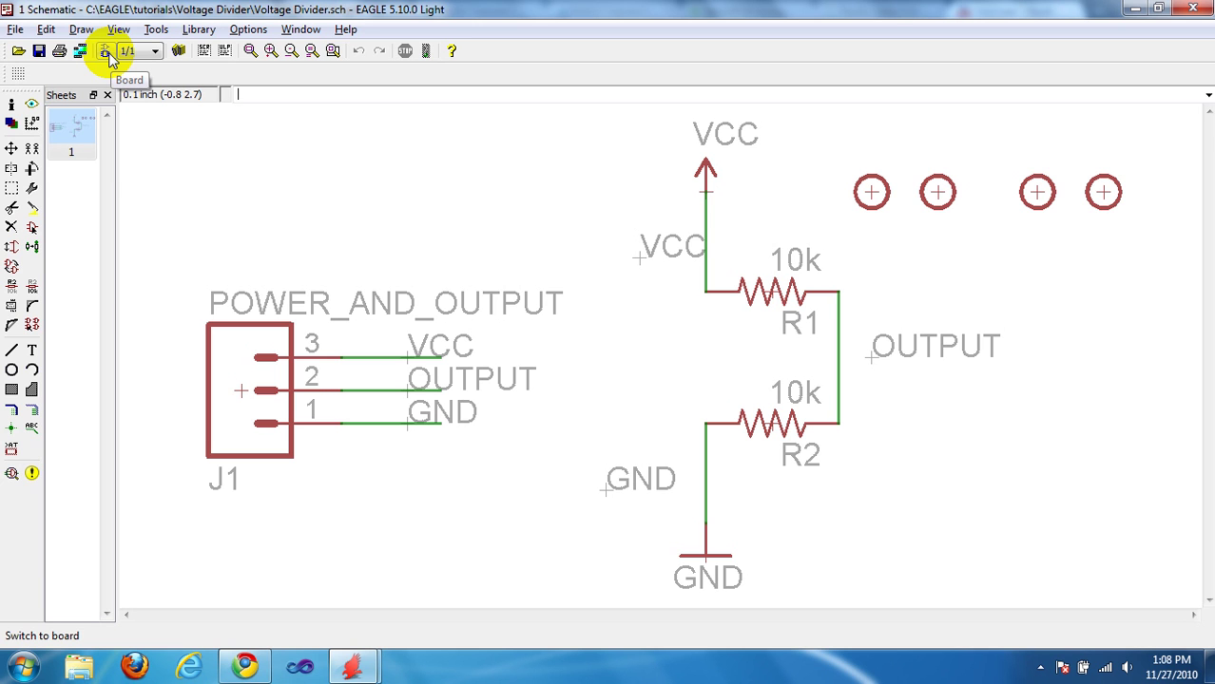
Generate the Voltage Divider board from the schematic and centre the new board window.
left_click(108, 55)
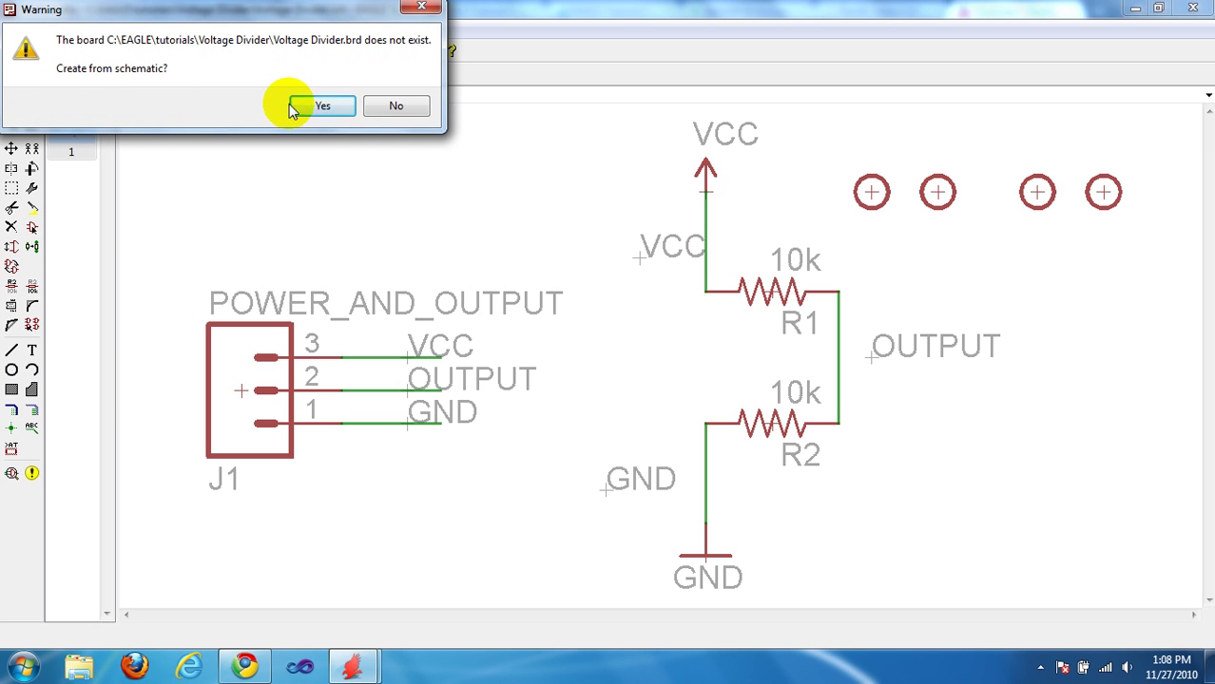
left_click(322, 106)
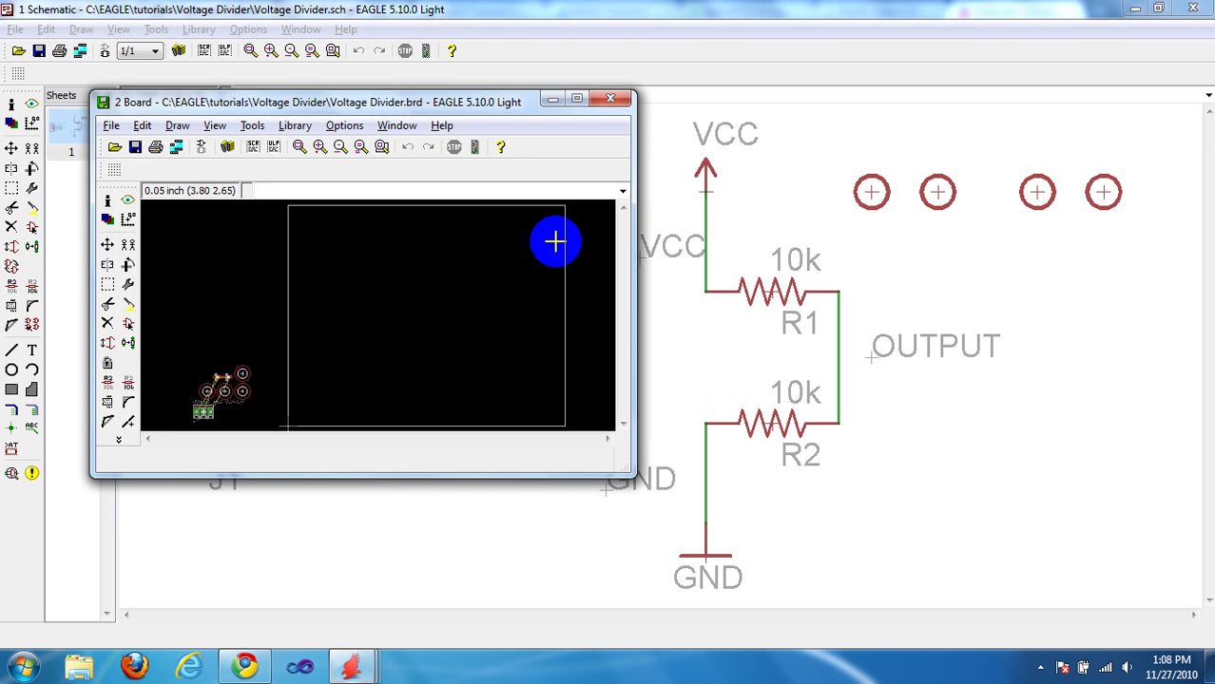
left_click_drag(347, 103, 617, 144)
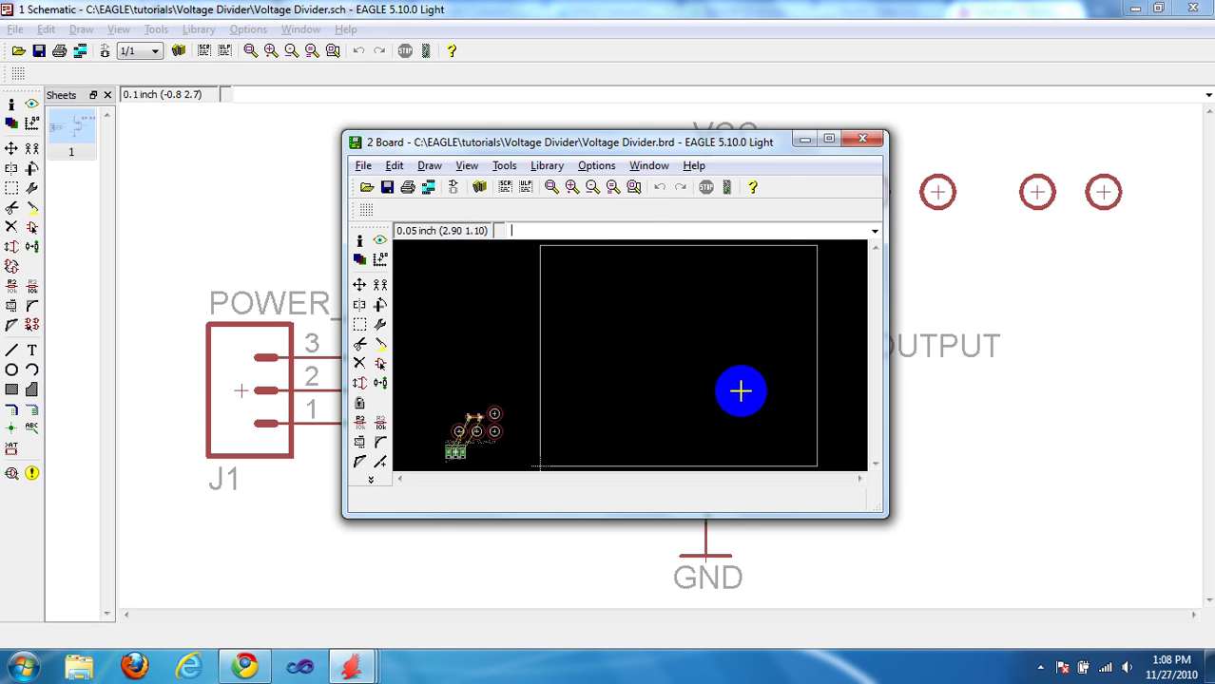
left_click(474, 479)
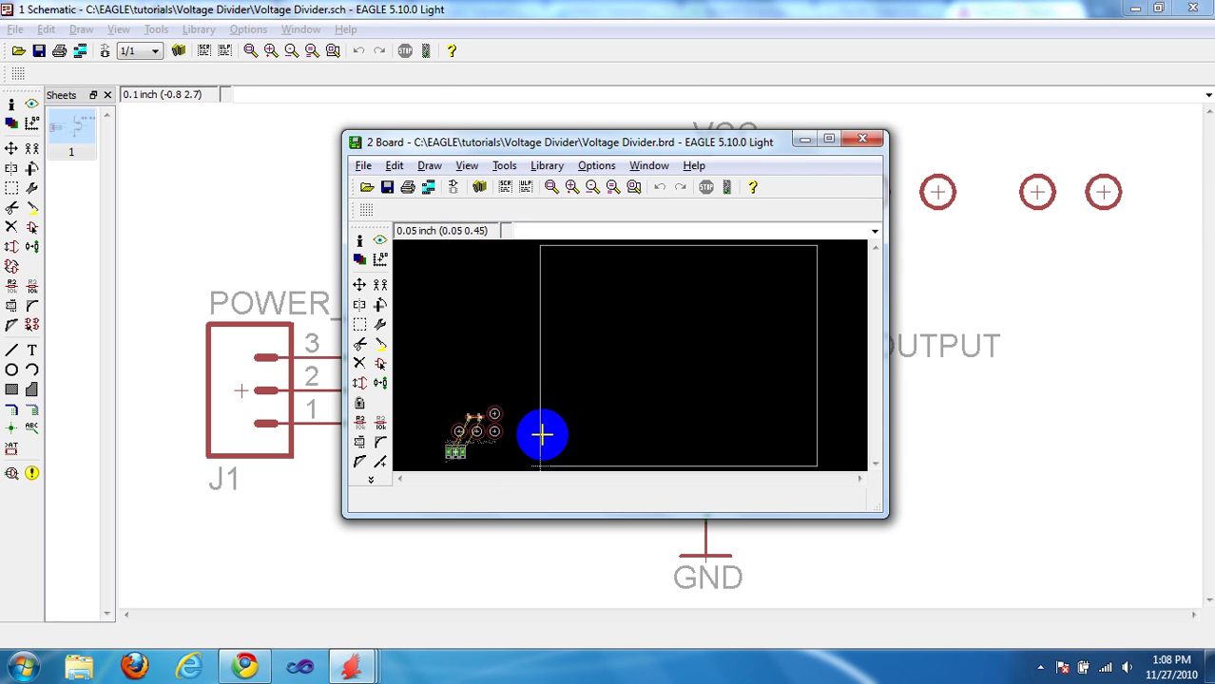
left_click(469, 465)
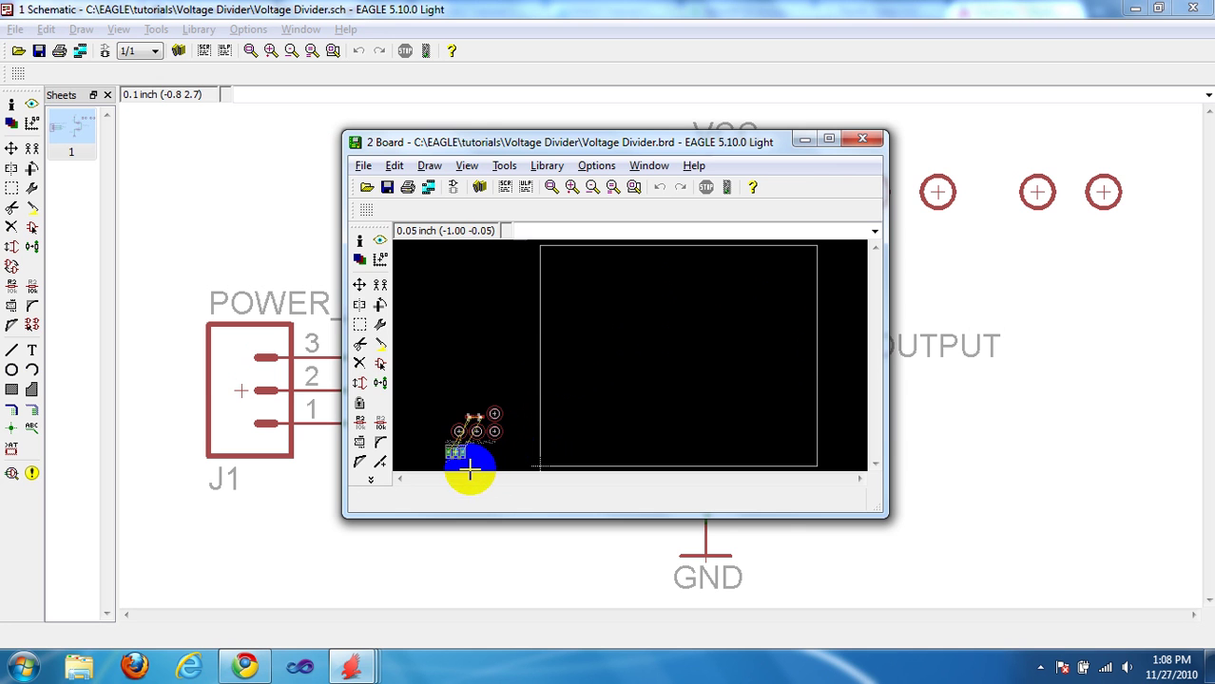
scroll(470, 463, "up", 3)
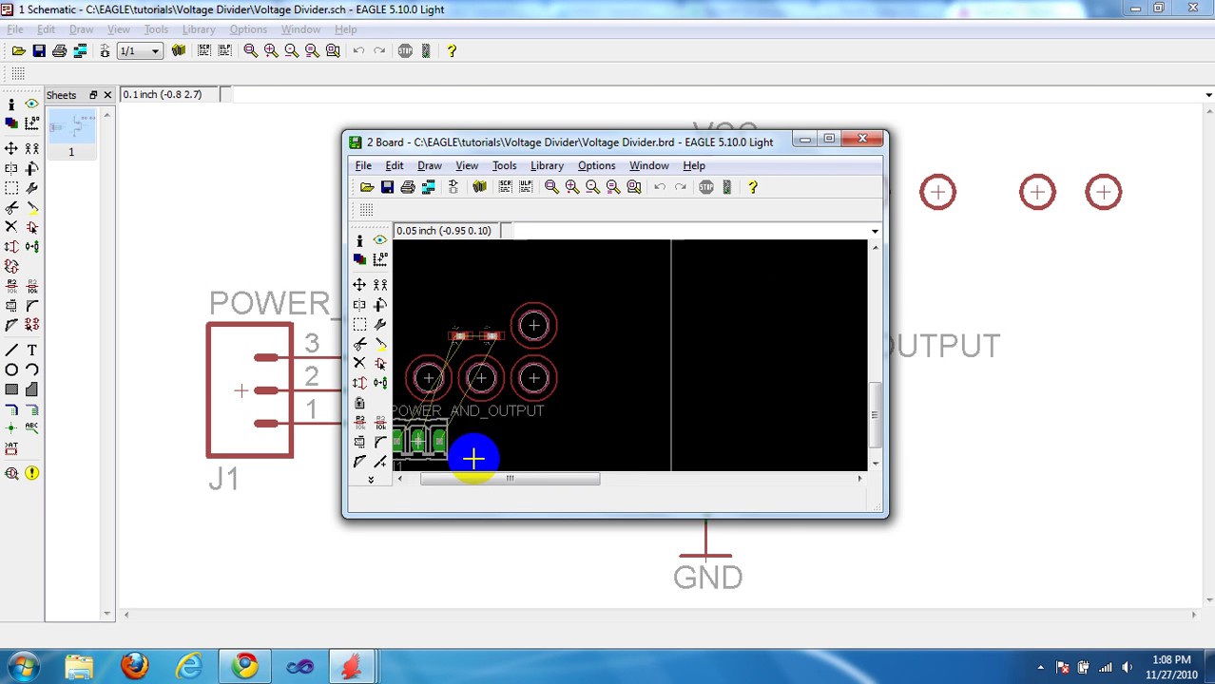
scroll(480, 424, "up", 2)
scroll(480, 419, "down", 2)
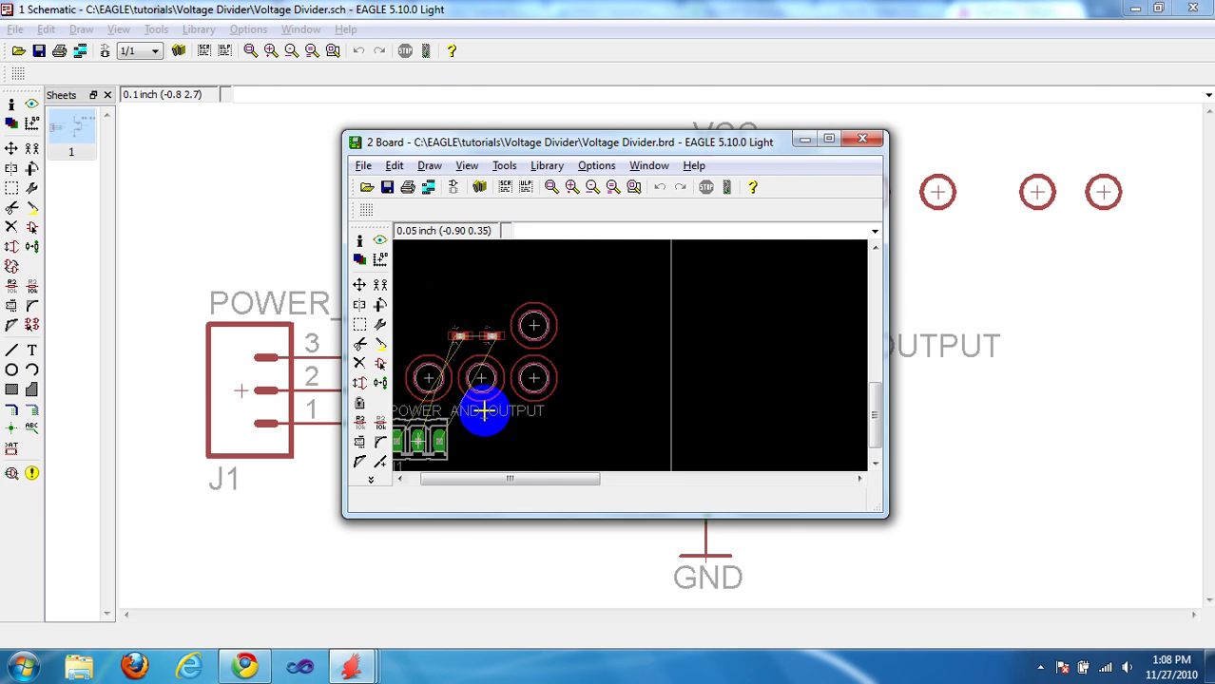
middle_click_drag(480, 410, 574, 400)
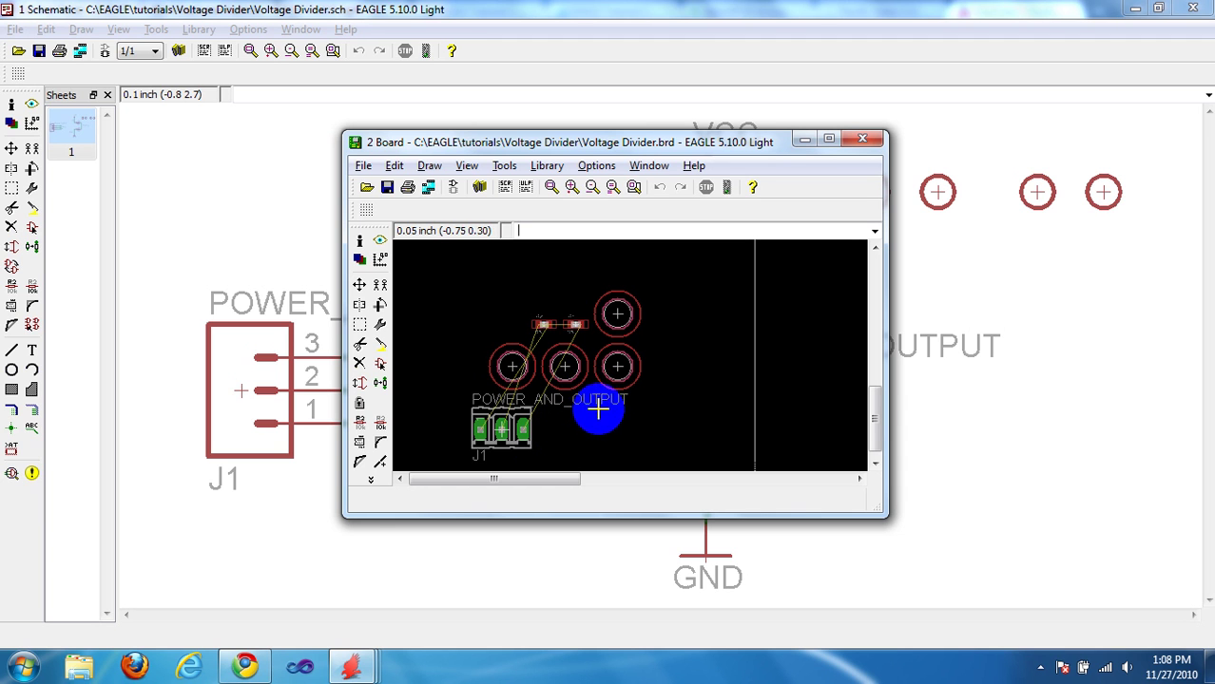
scroll(569, 398, "up", 2)
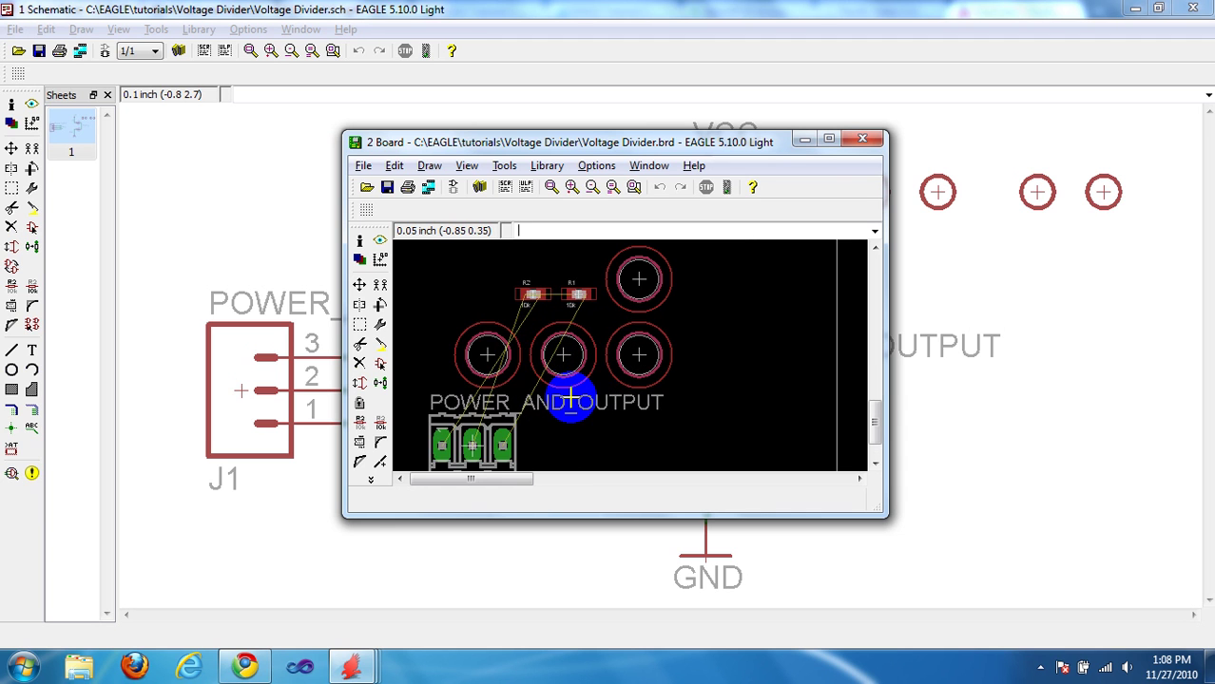
middle_click_drag(566, 409, 628, 382)
scroll(628, 385, "down", 1)
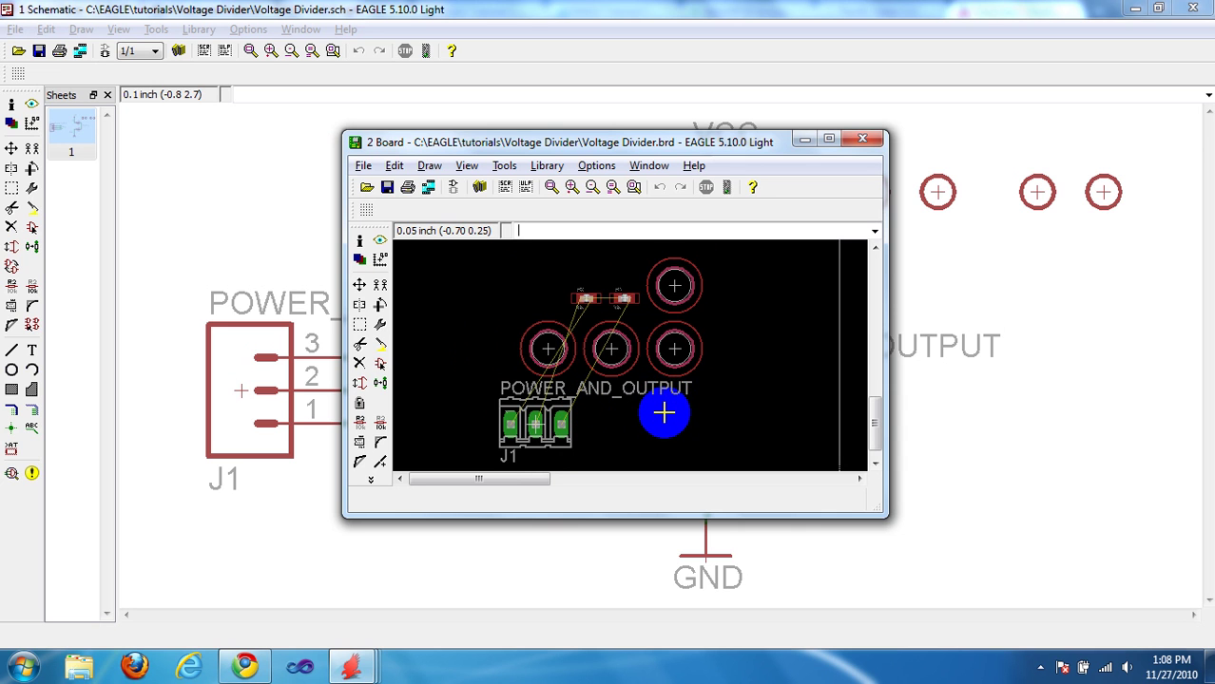
middle_click_drag(683, 412, 644, 410)
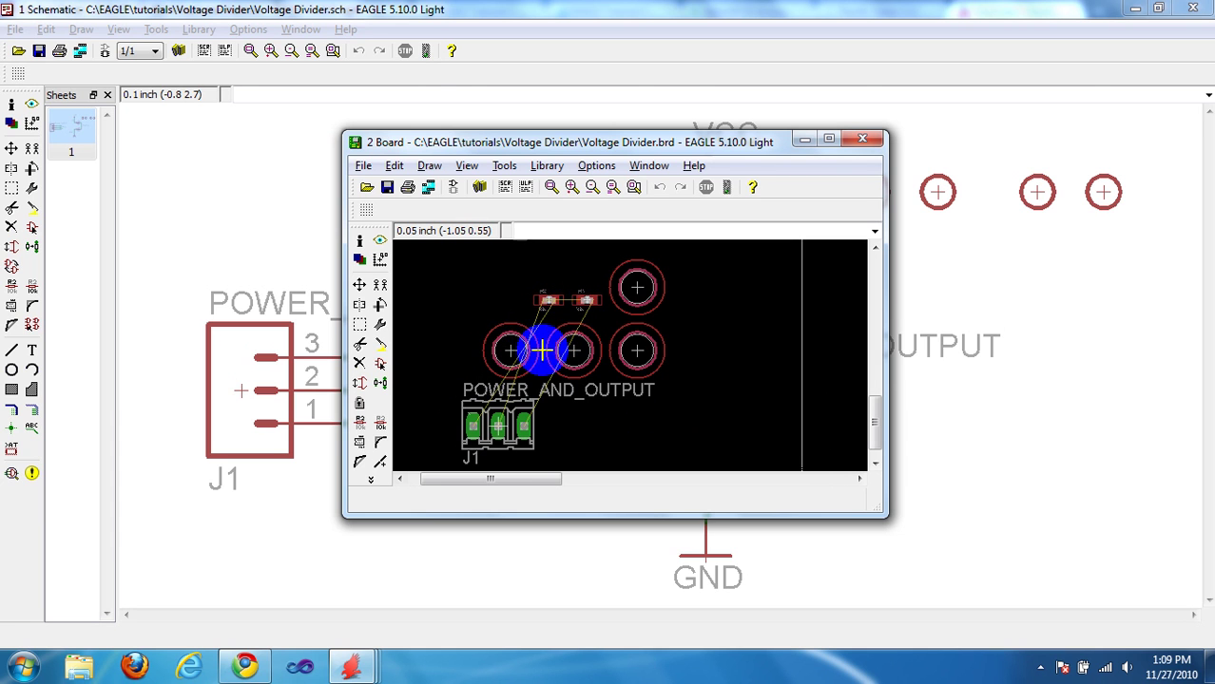
scroll(658, 380, "down", 1)
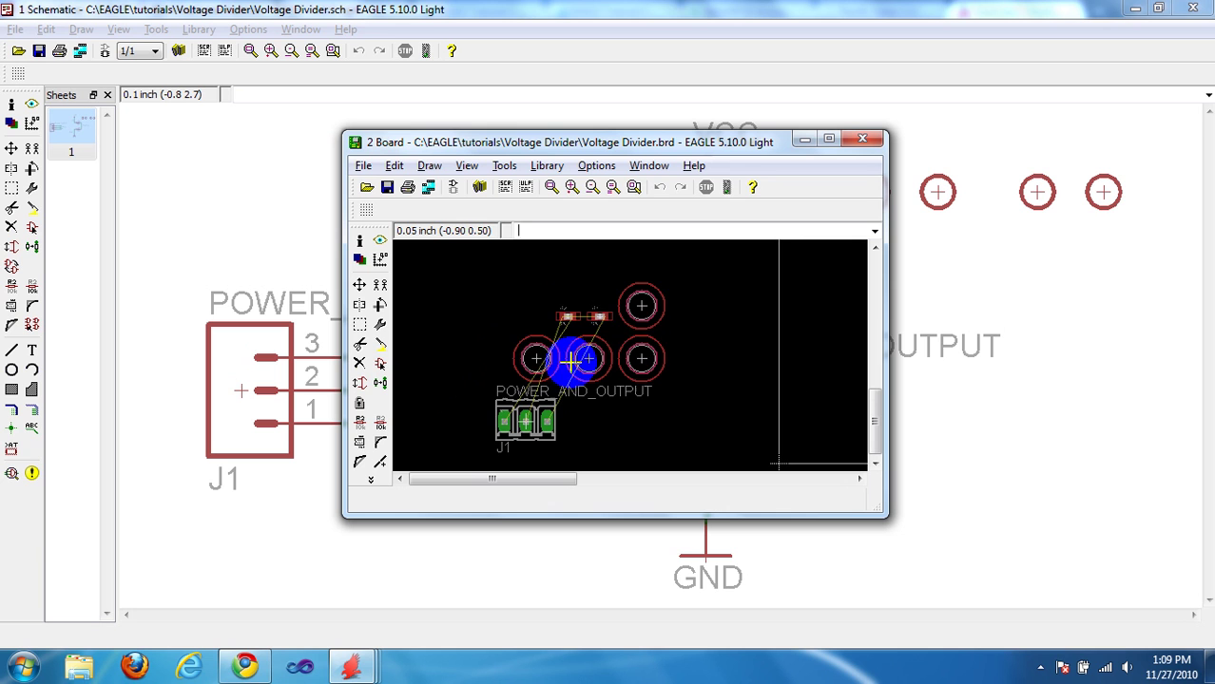
scroll(716, 360, "down", 1)
middle_click_drag(716, 360, 552, 402)
scroll(552, 402, "down", 1)
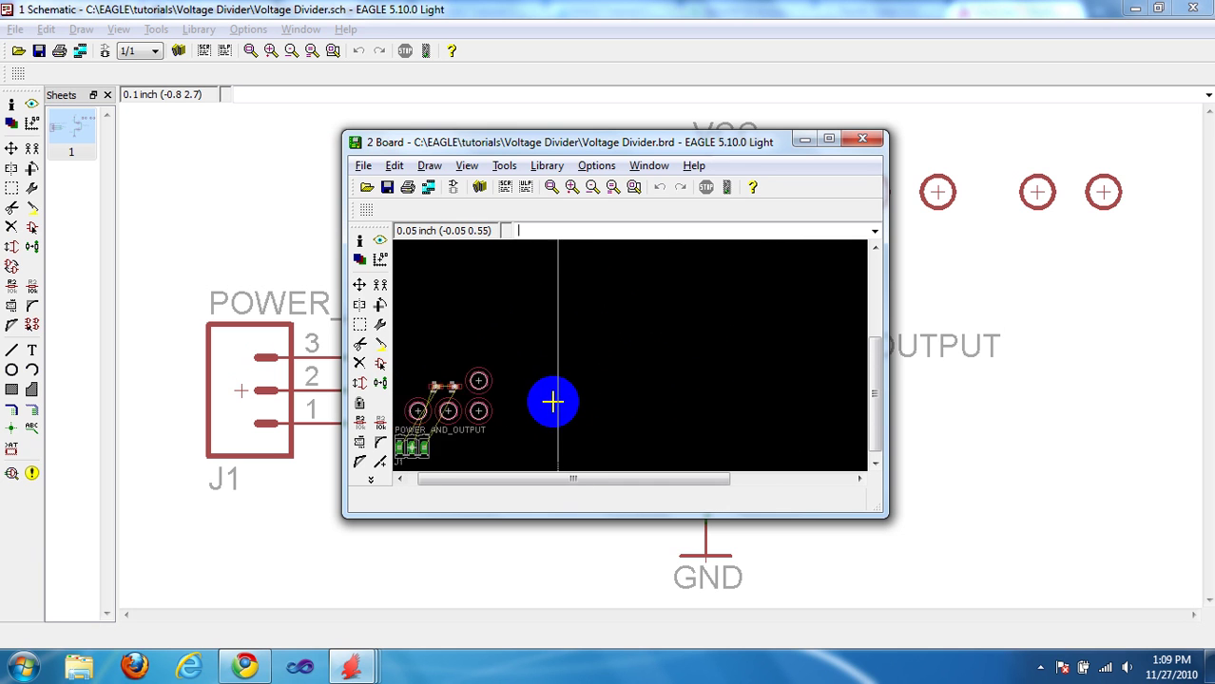
scroll(592, 401, "down", 2)
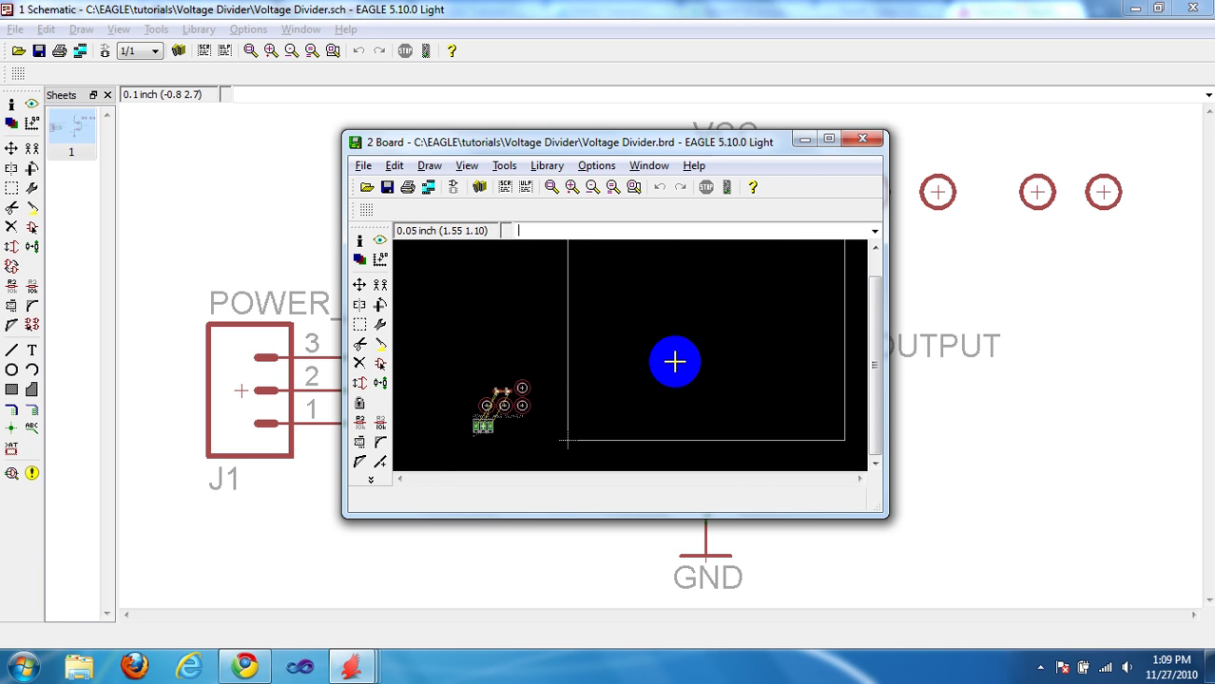
middle_click_drag(674, 361, 637, 388)
scroll(637, 388, "down", 1)
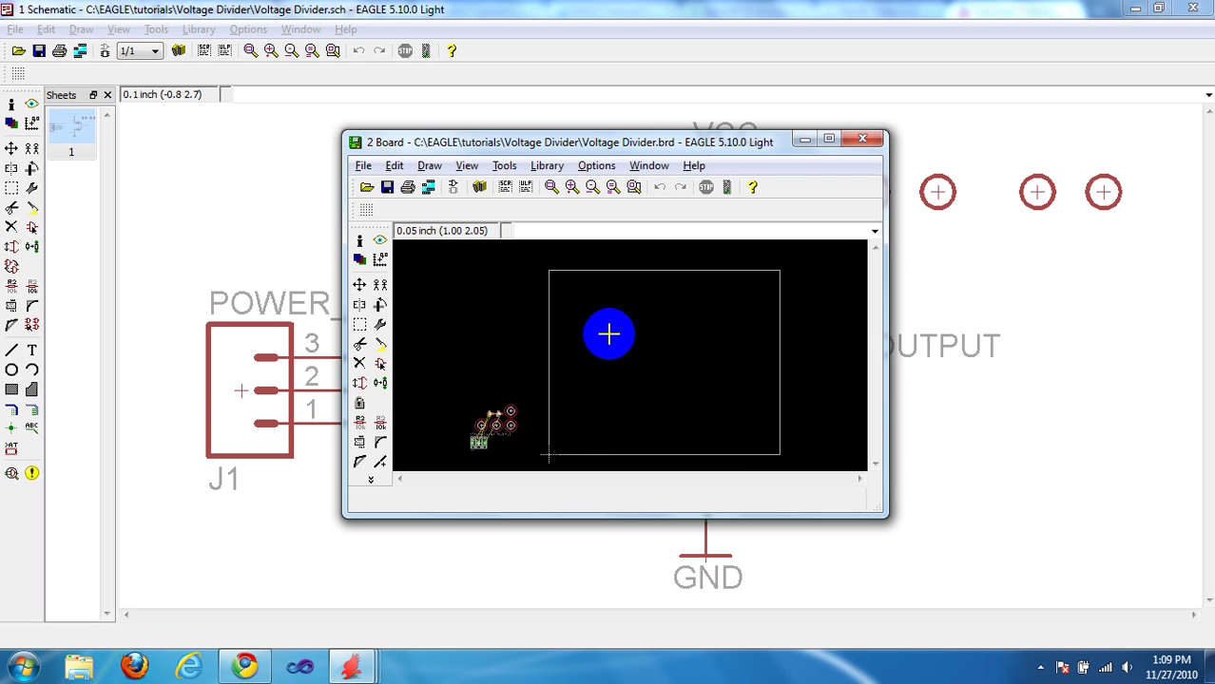
In User interface options, try a White layout background, revert it to Black, and confirm.
left_click(594, 169)
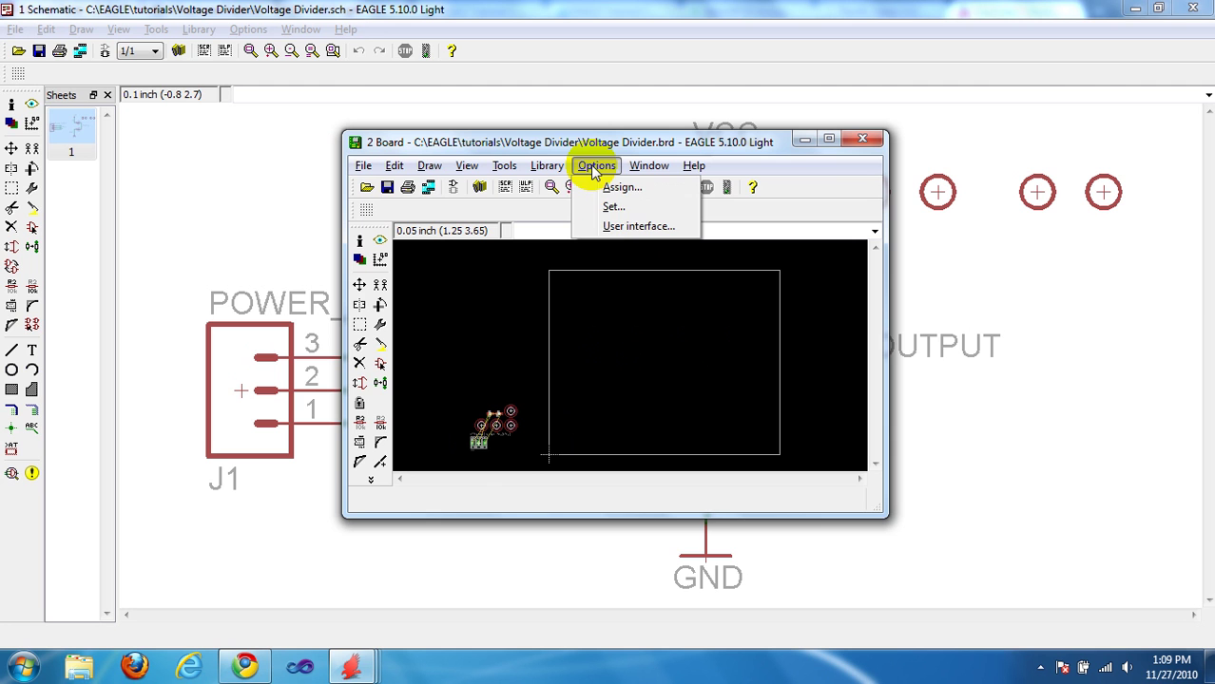
left_click(620, 228)
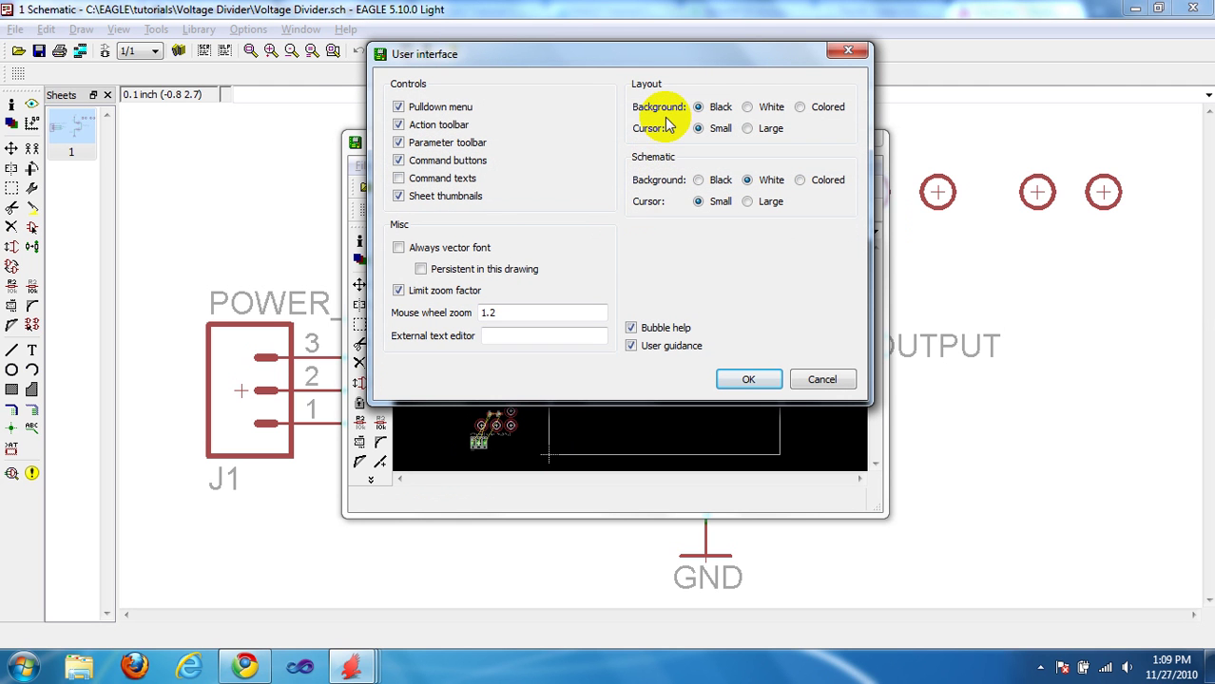
left_click(747, 108)
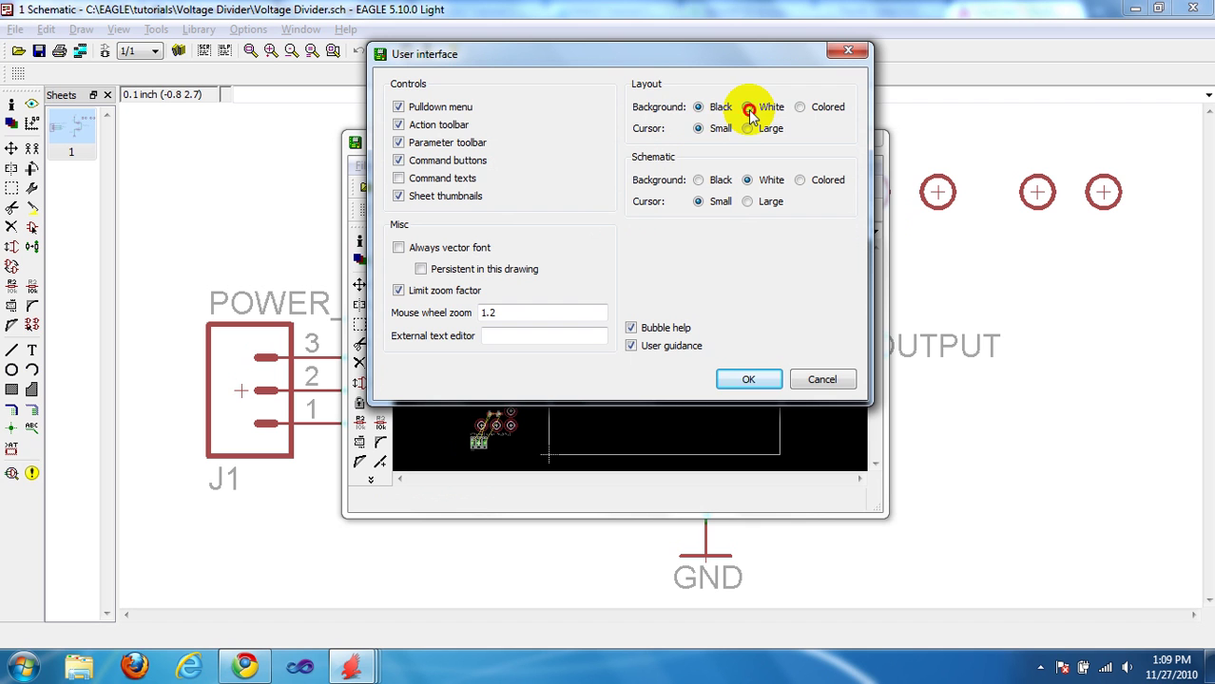
left_click(700, 108)
left_click(738, 376)
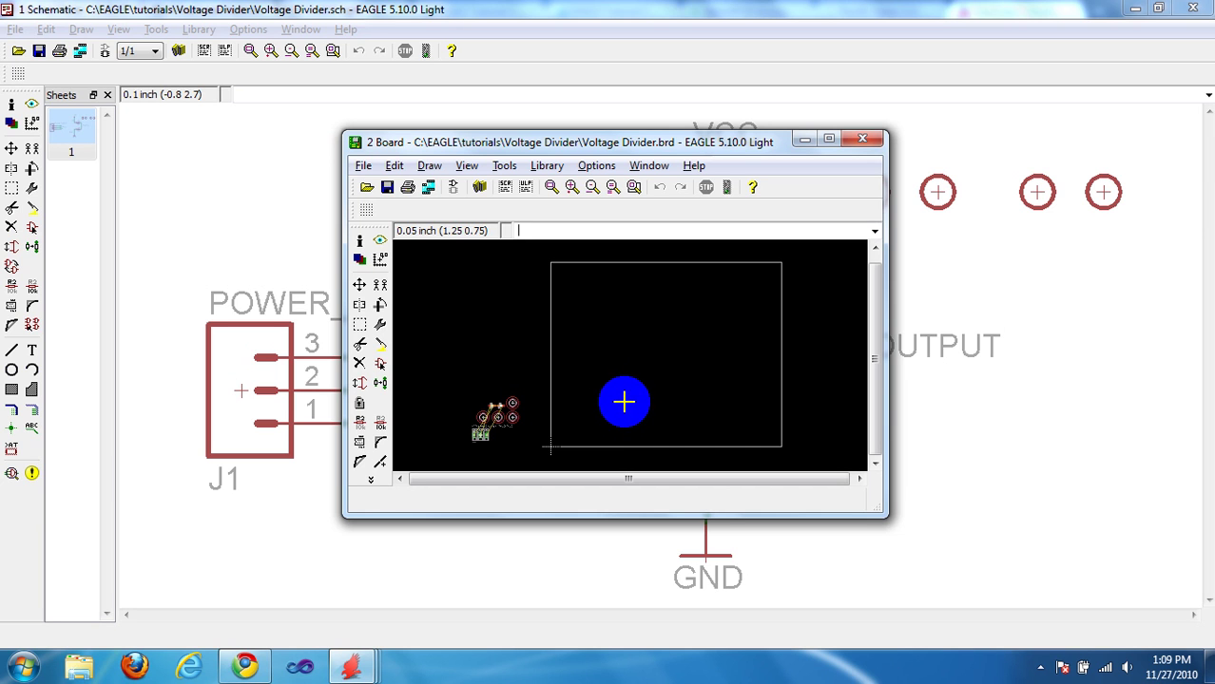
Save the Voltage Divider board file and close the board window.
left_click(387, 187)
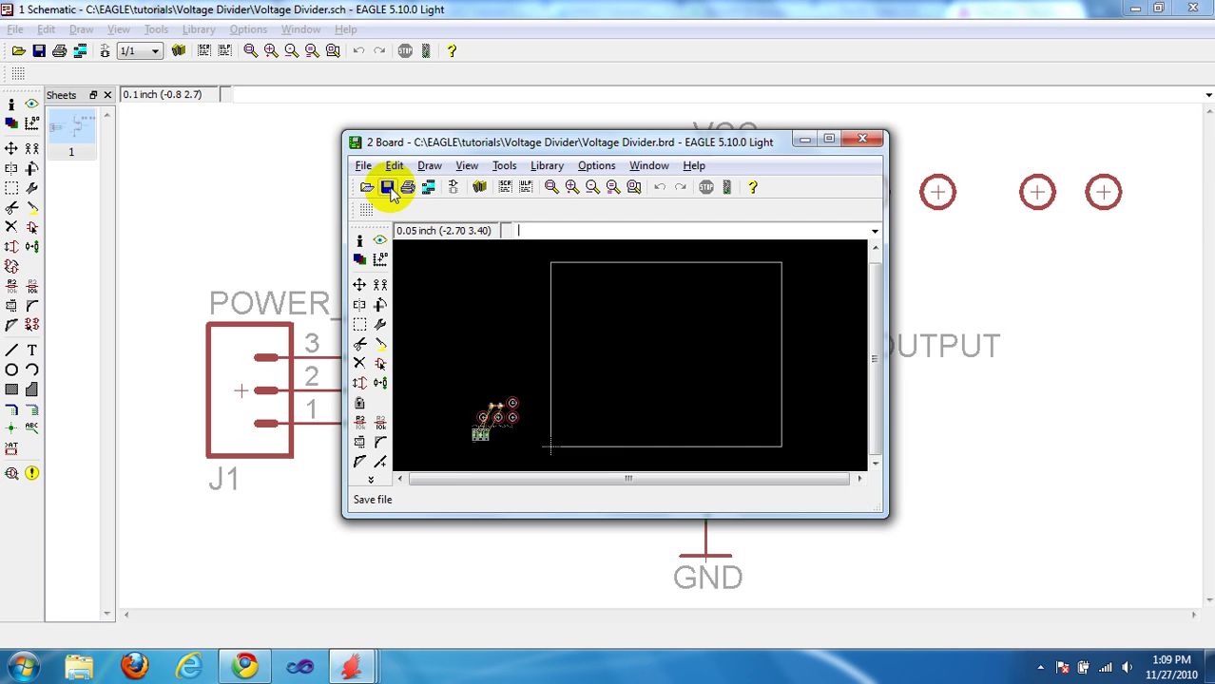
left_click(387, 187)
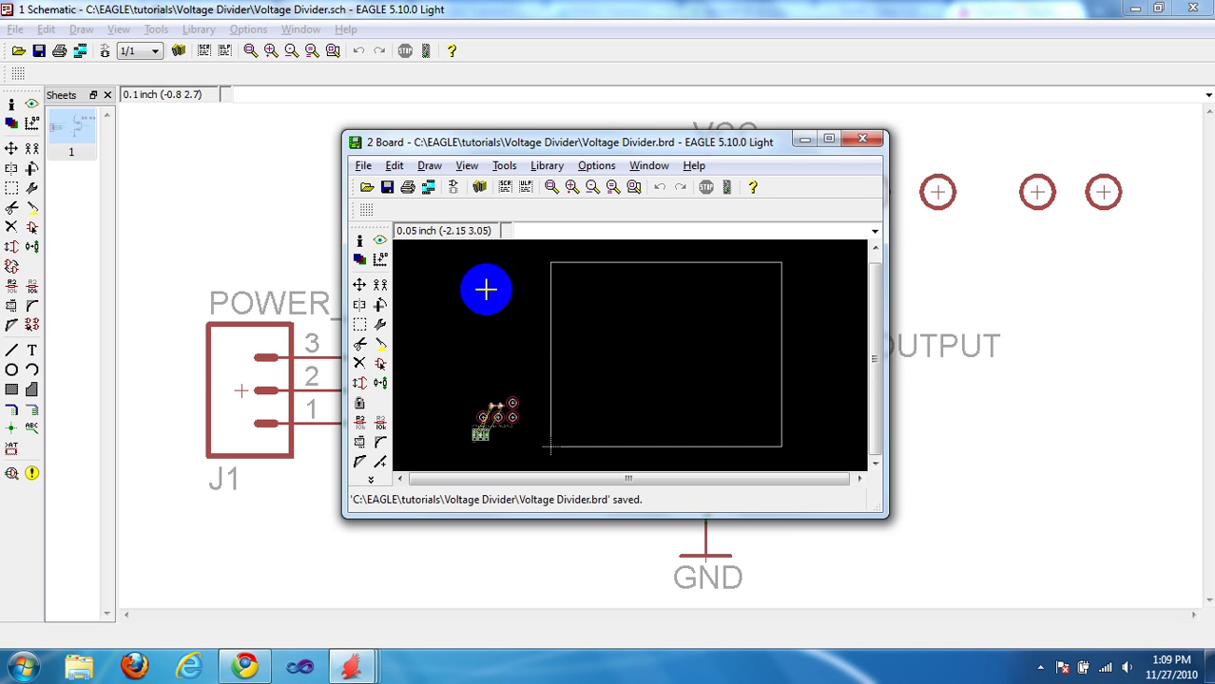
left_click(859, 139)
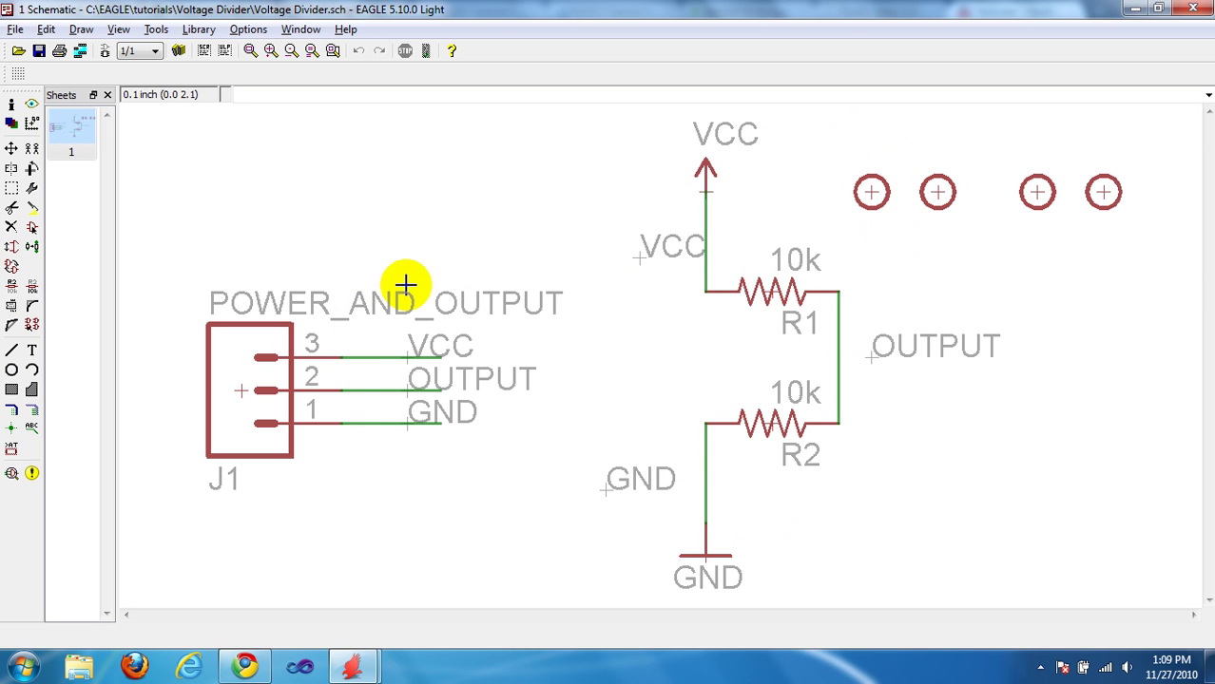
Reopen the board editor, shift its window right, then return to the schematic.
left_click(105, 54)
left_click_drag(253, 95, 567, 154)
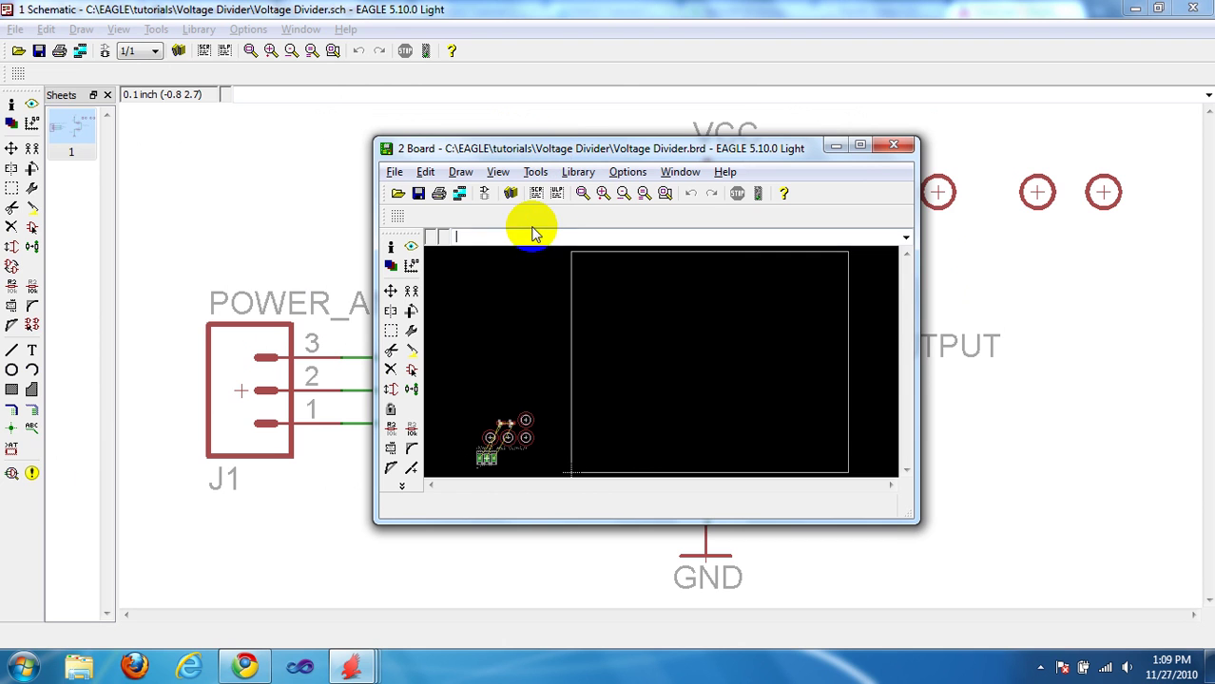
left_click(485, 194)
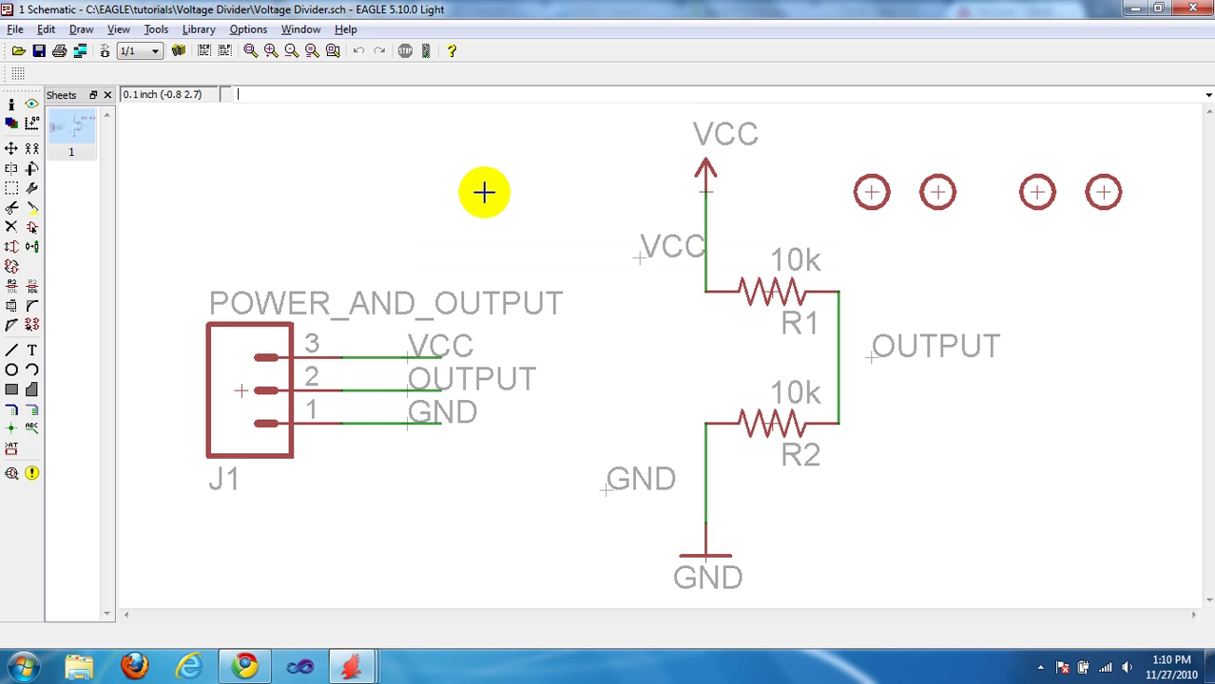
Reopen the board, zoom in, and move the JP4 stand-off pad to a new spot.
left_click(104, 52)
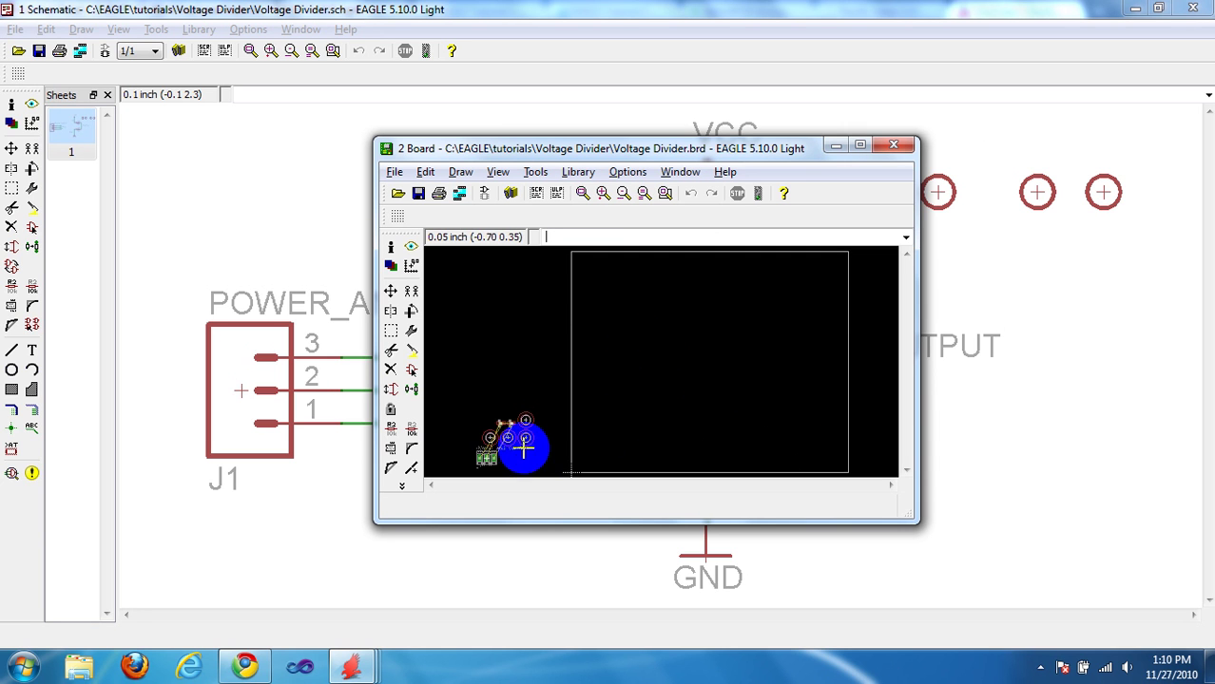
scroll(524, 443, "up", 2)
scroll(509, 392, "up", 3)
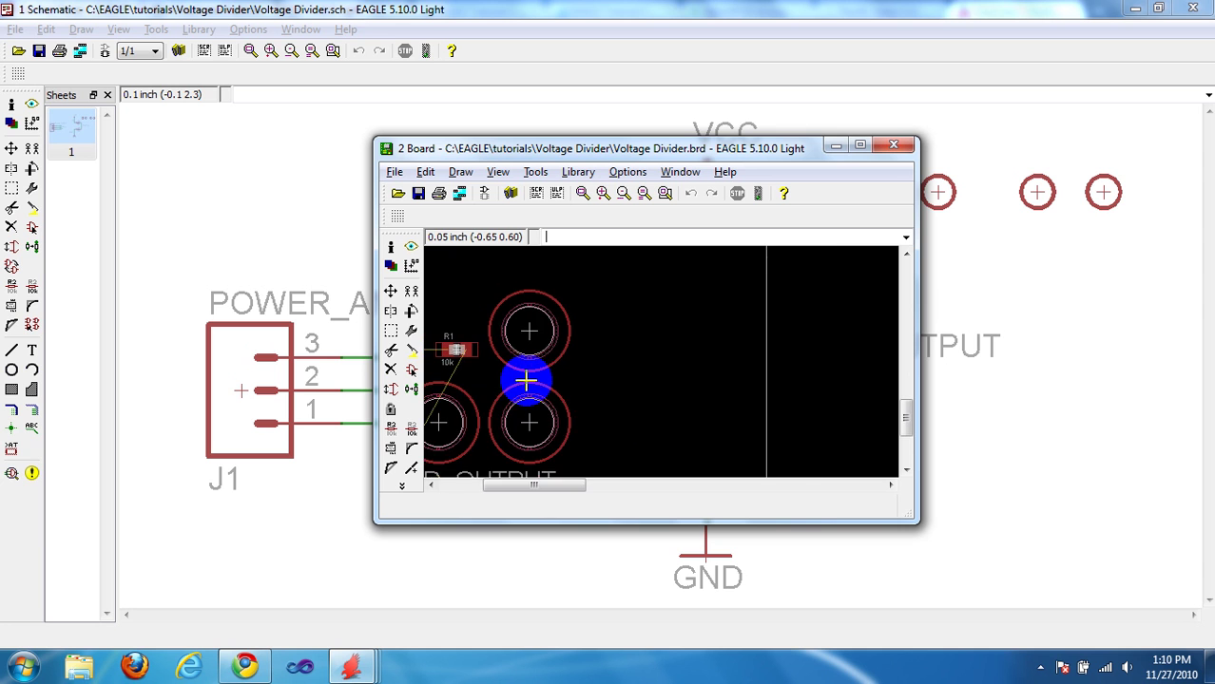
left_click(390, 291)
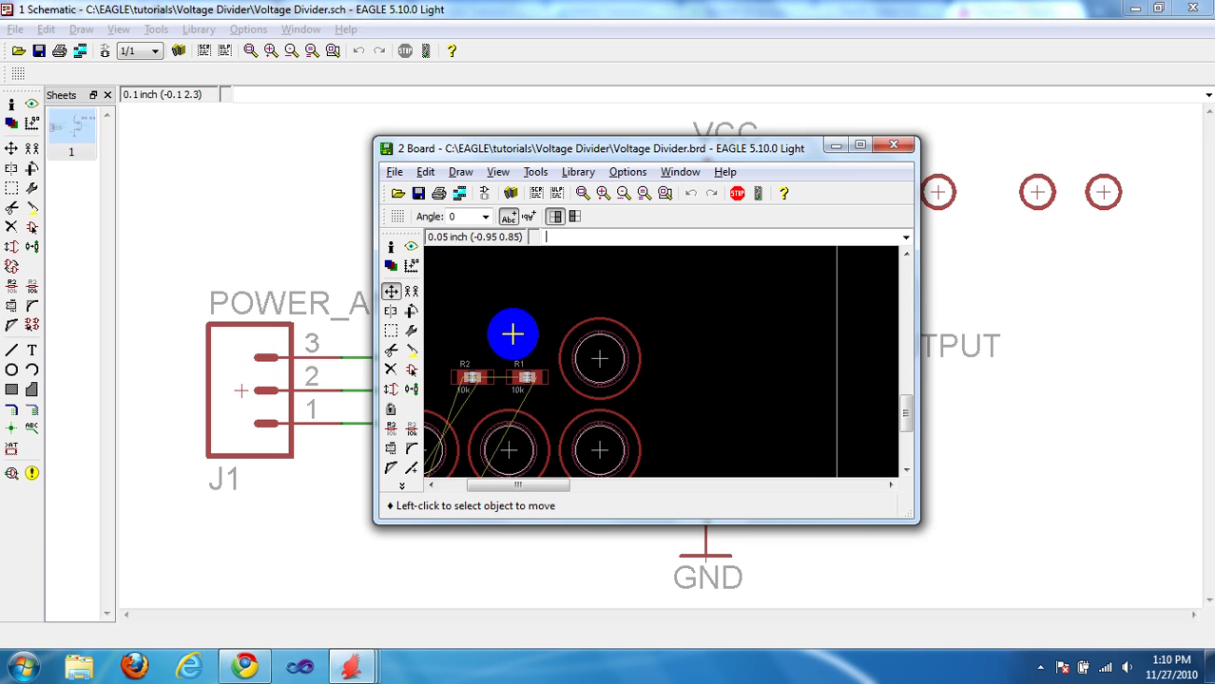
left_click(602, 359)
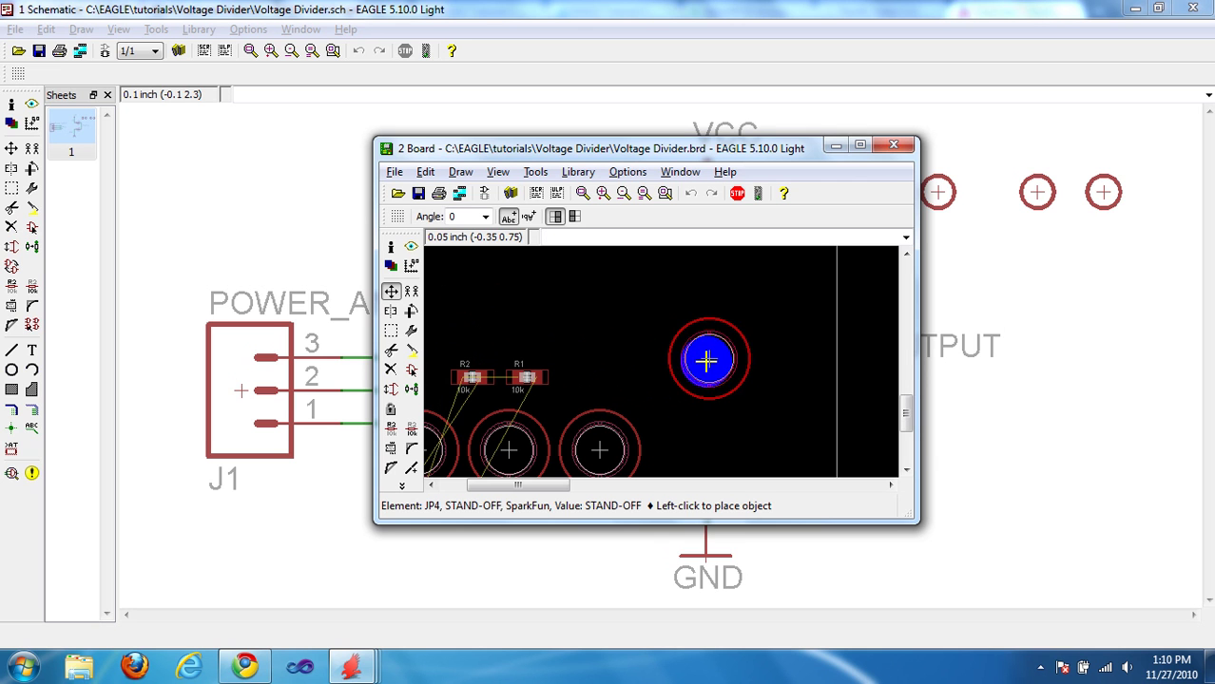
left_click(599, 361)
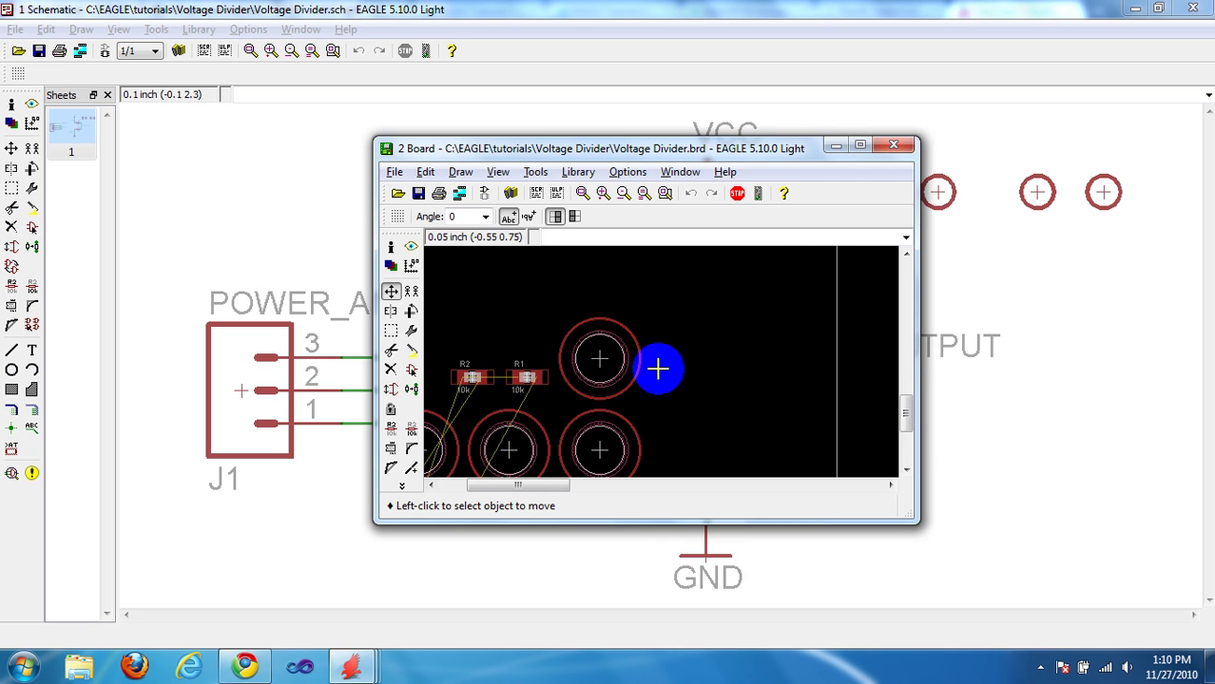
Zoom out and pan until the footprints and whole board outline are visible.
scroll(673, 371, "down", 3)
scroll(683, 370, "down", 2)
scroll(772, 360, "right", 3, "shift")
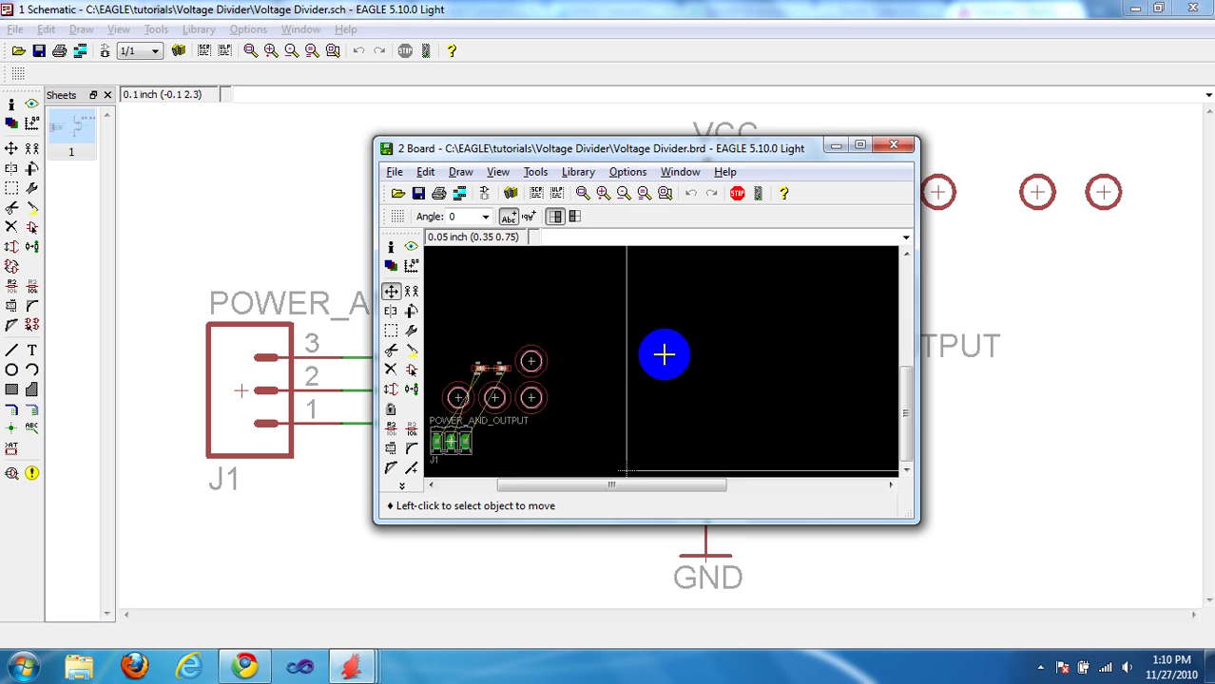
scroll(628, 380, "left", 1, "shift")
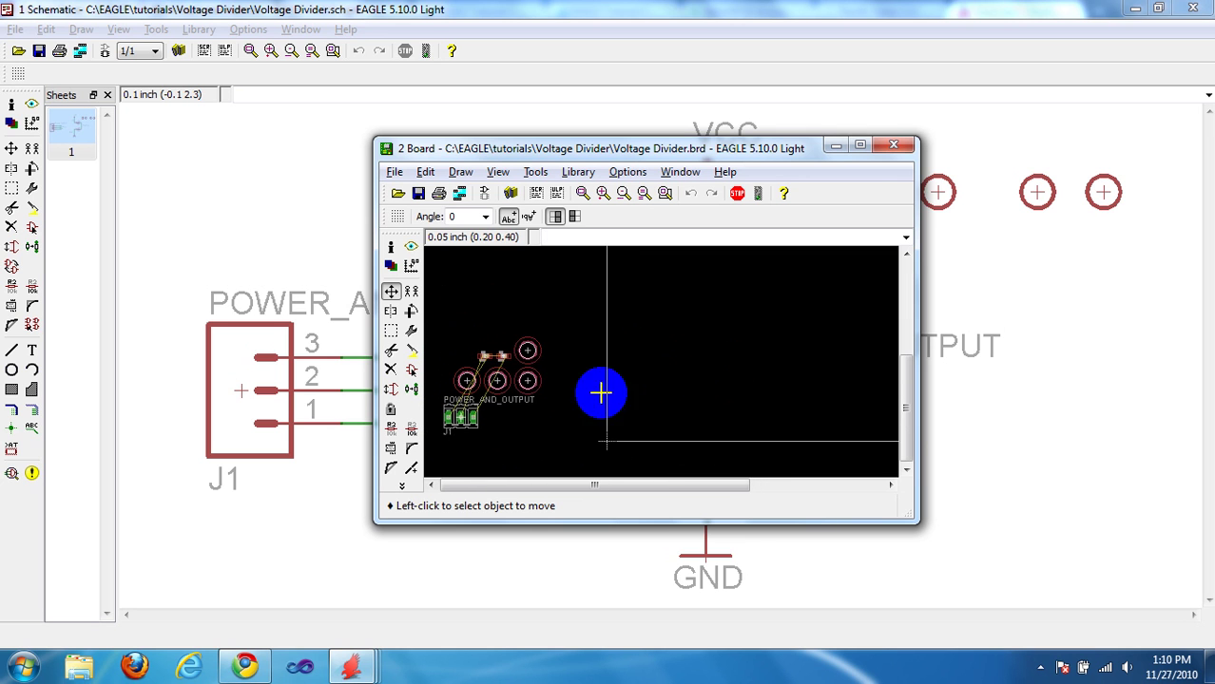
scroll(677, 374, "down", 1)
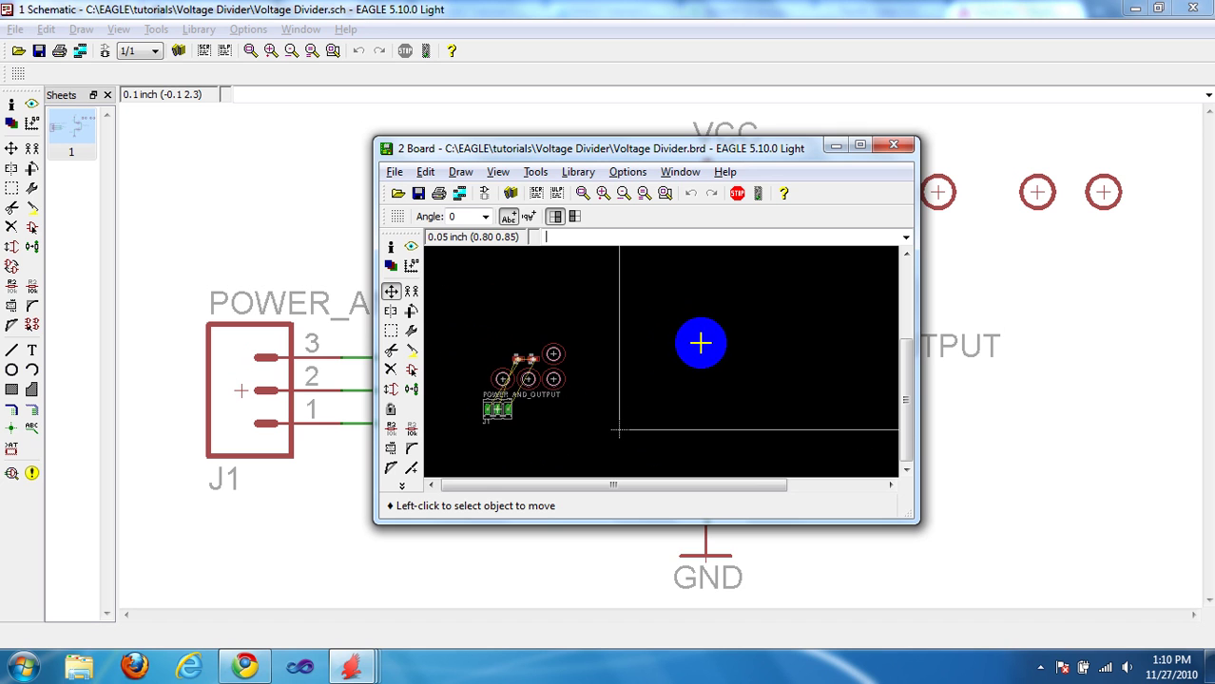
scroll(706, 335, "down", 3)
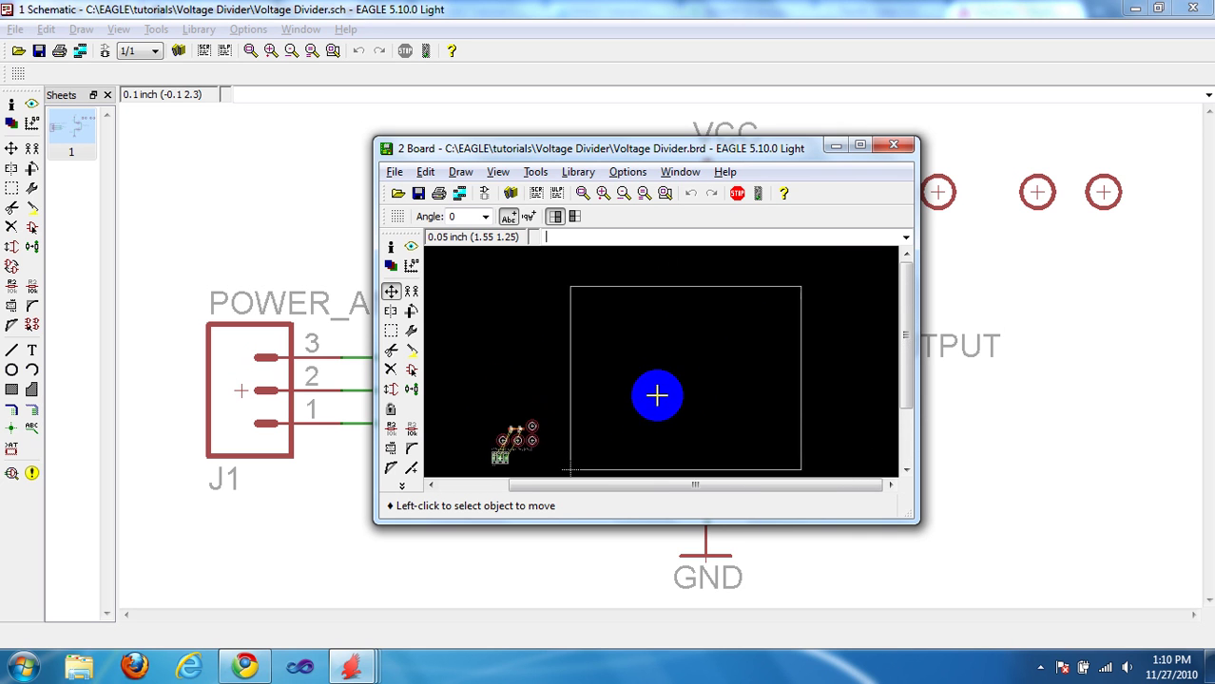
middle_click_drag(672, 376, 691, 371)
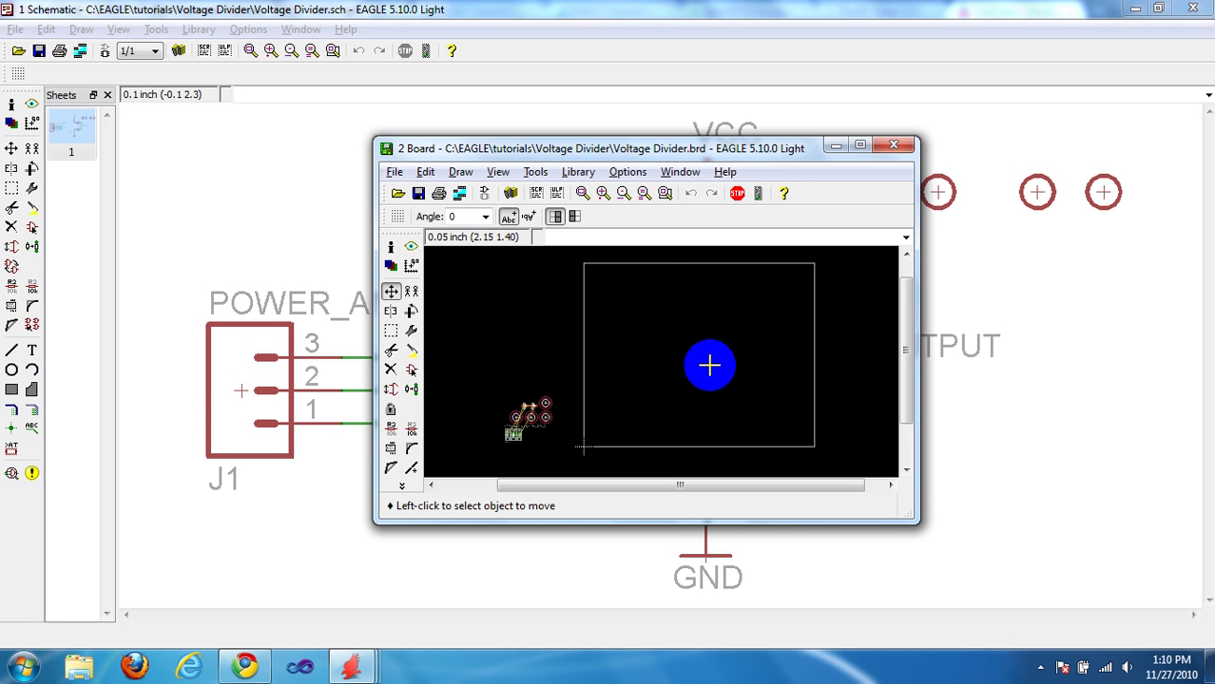
middle_click_drag(721, 358, 709, 366)
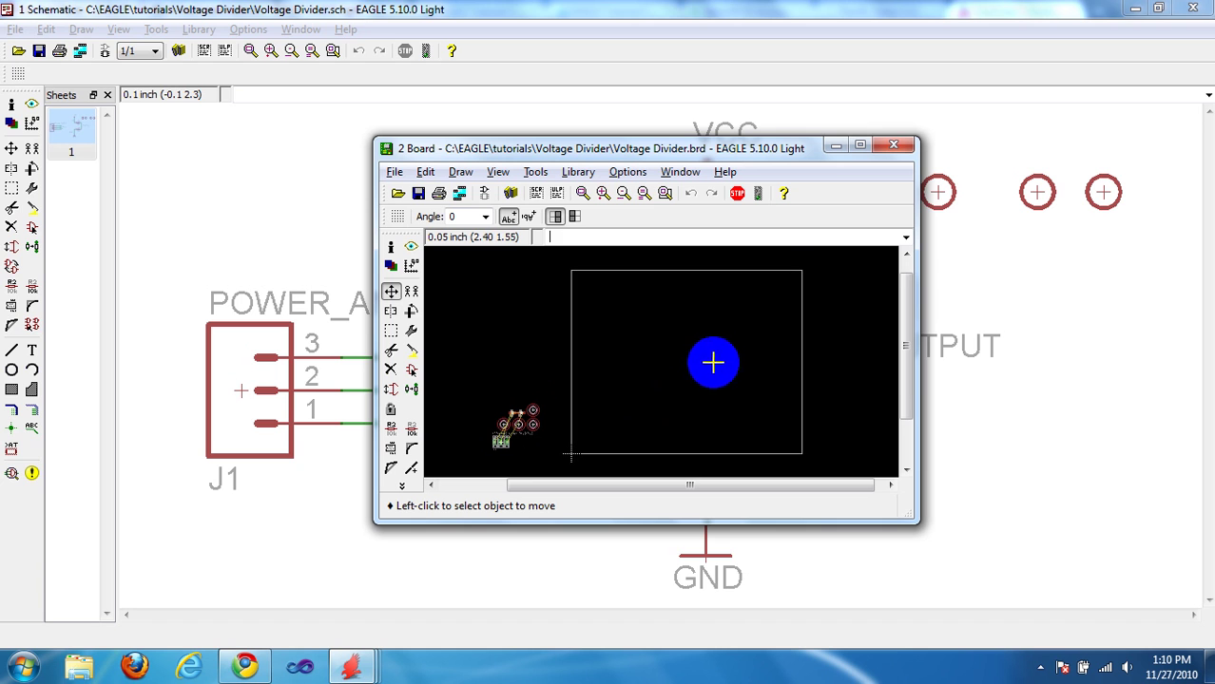